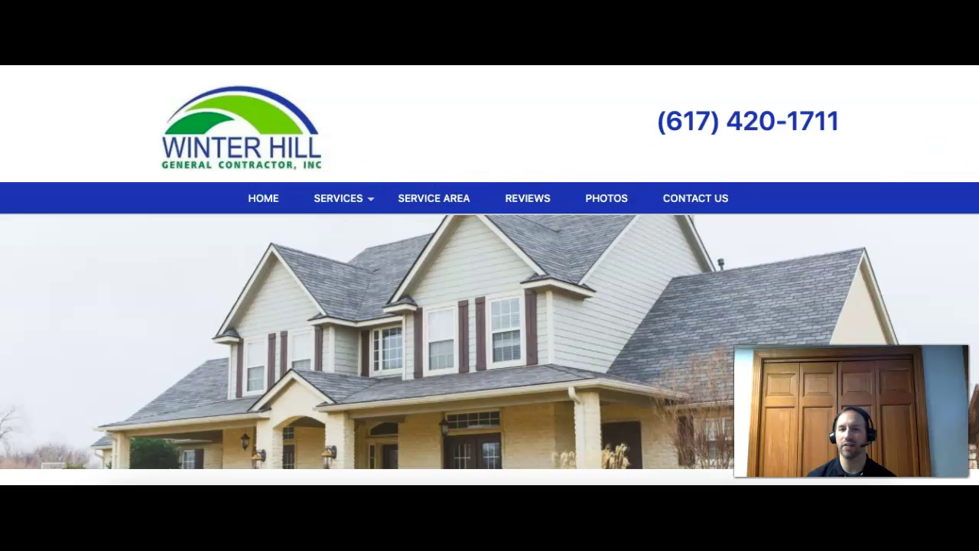
- Scroll the 'roofing beverly ma' results, reviewing the three sponsored Google Guaranteed roofers and Beverly map
scroll(489, 349, down, 2)
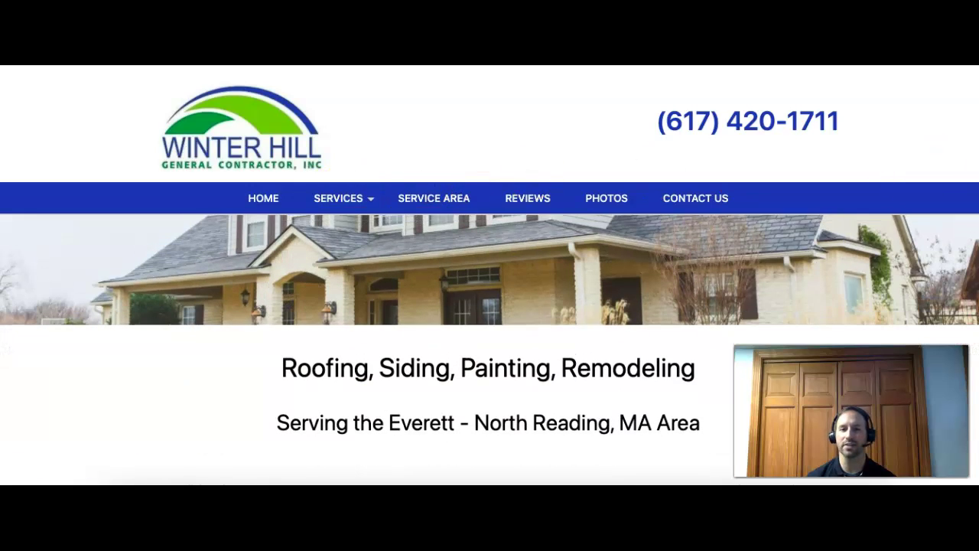
scroll(489, 350, up, 1)
scroll(489, 350, down, 3)
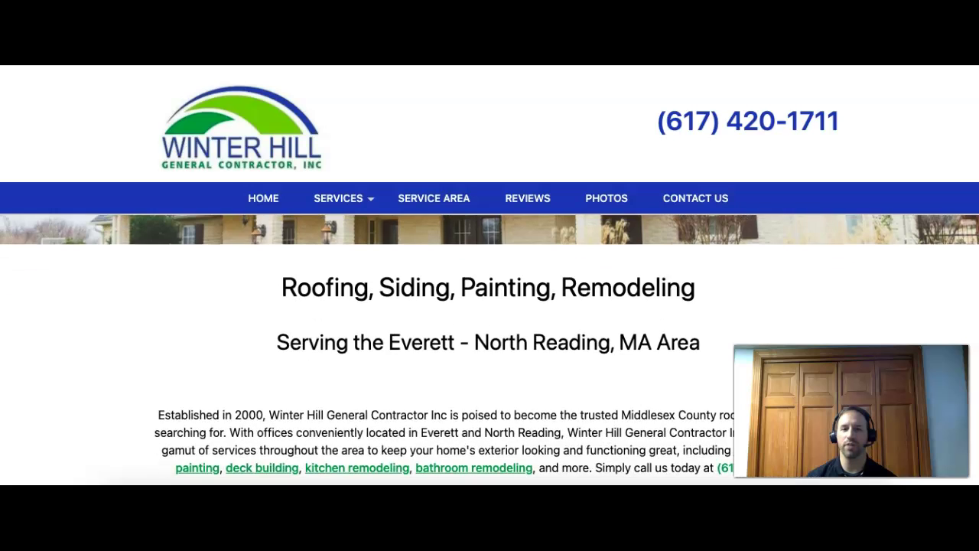
scroll(489, 349, down, 3)
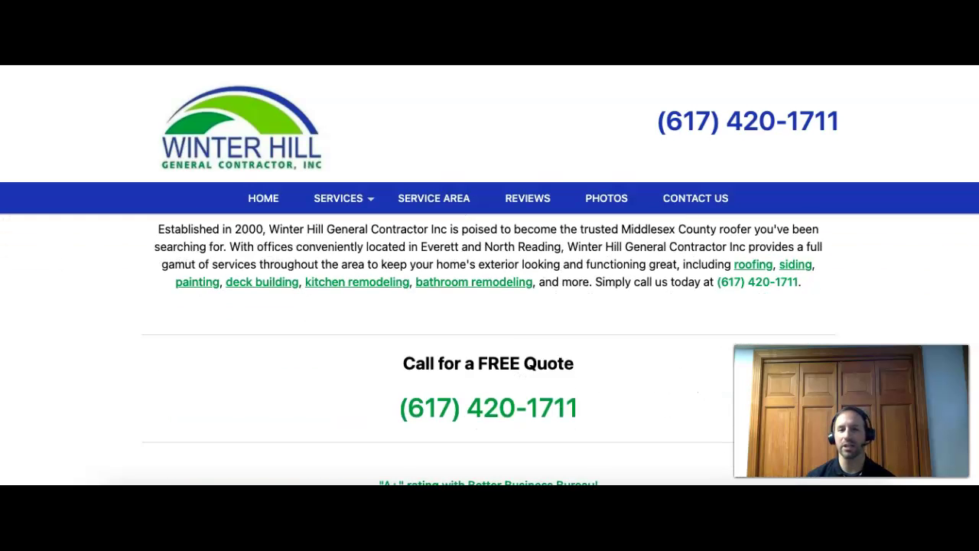
scroll(489, 350, down, 6)
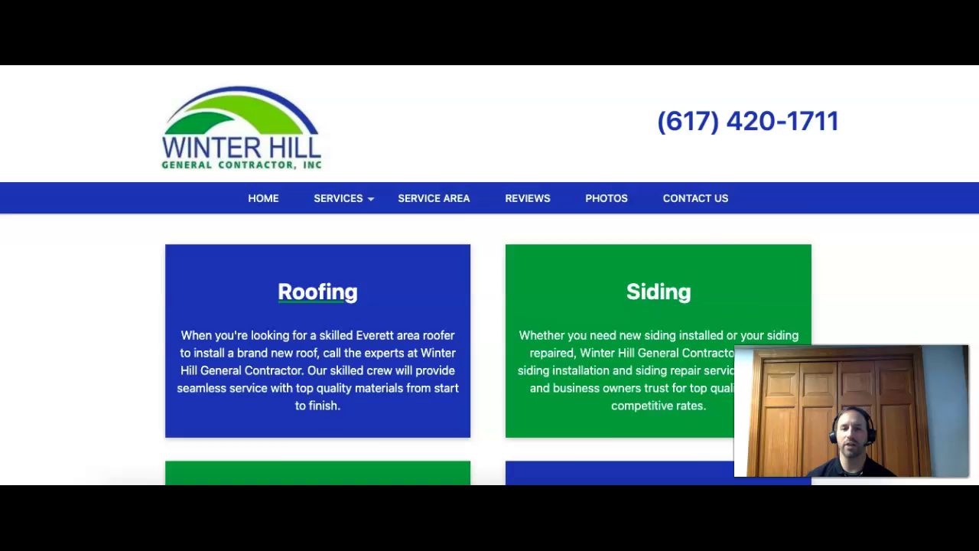
scroll(489, 349, up, 2)
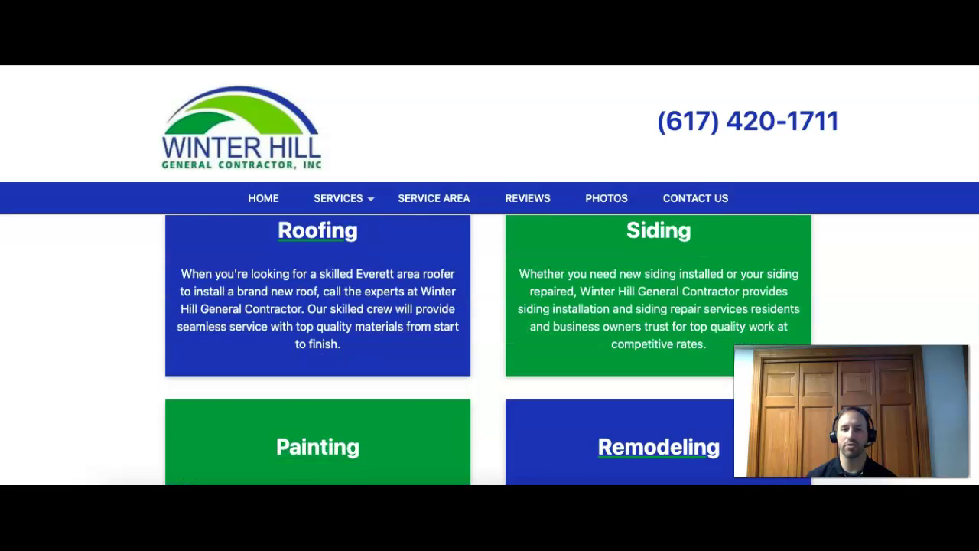
scroll(489, 349, down, 4)
scroll(489, 349, down, 2)
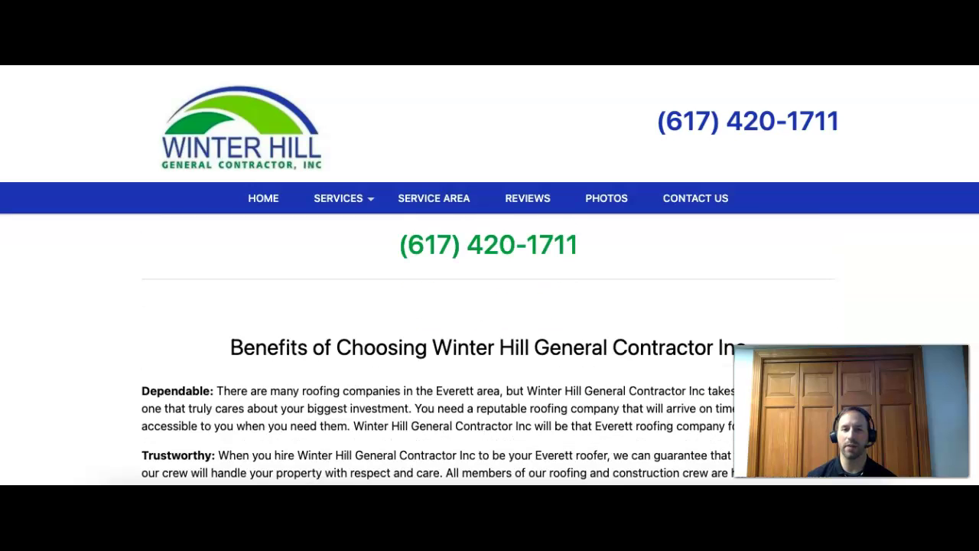
scroll(490, 349, down, 2)
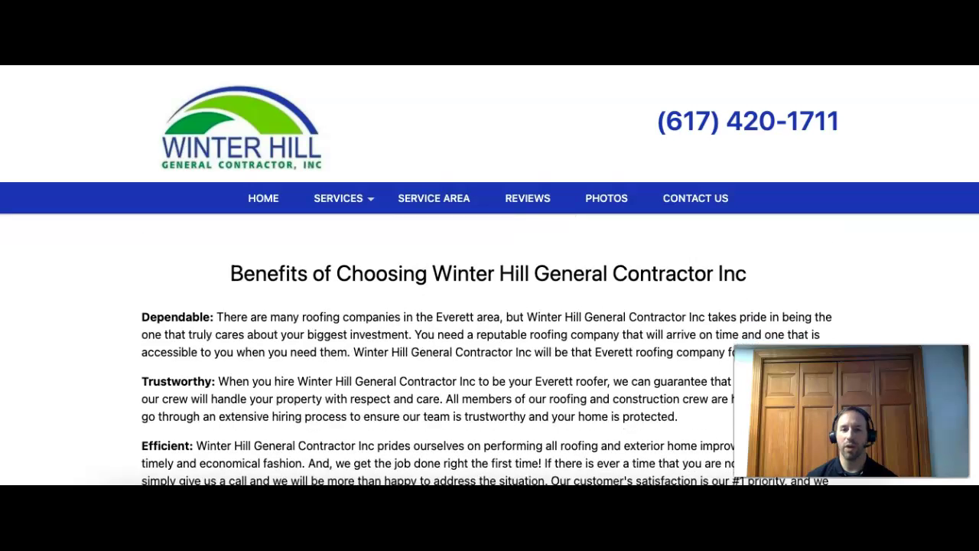
scroll(490, 349, down, 3)
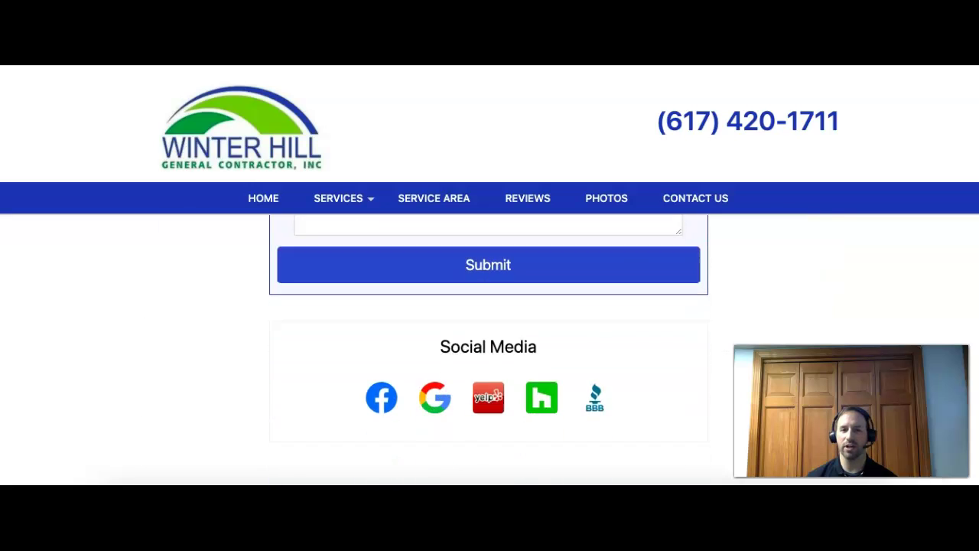
scroll(489, 350, down, 5)
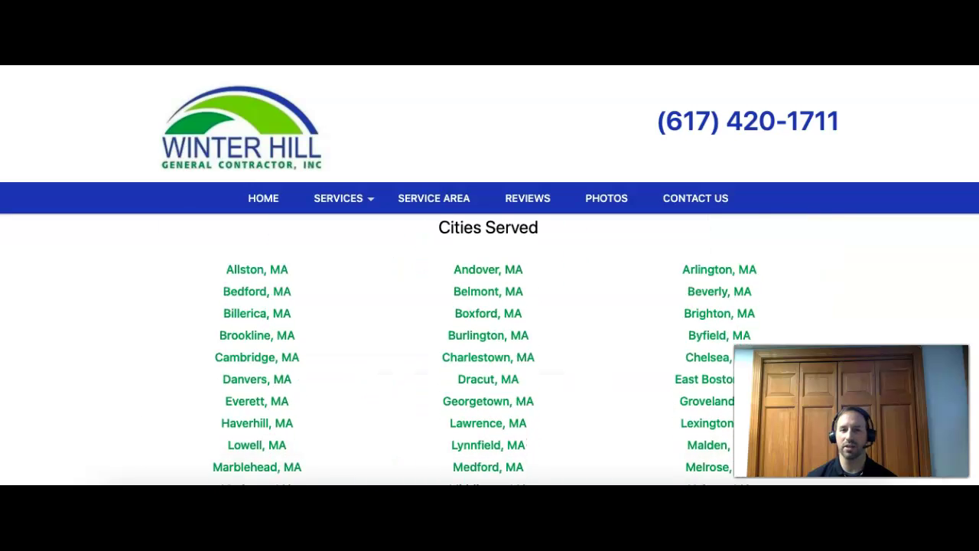
scroll(489, 349, up, 10)
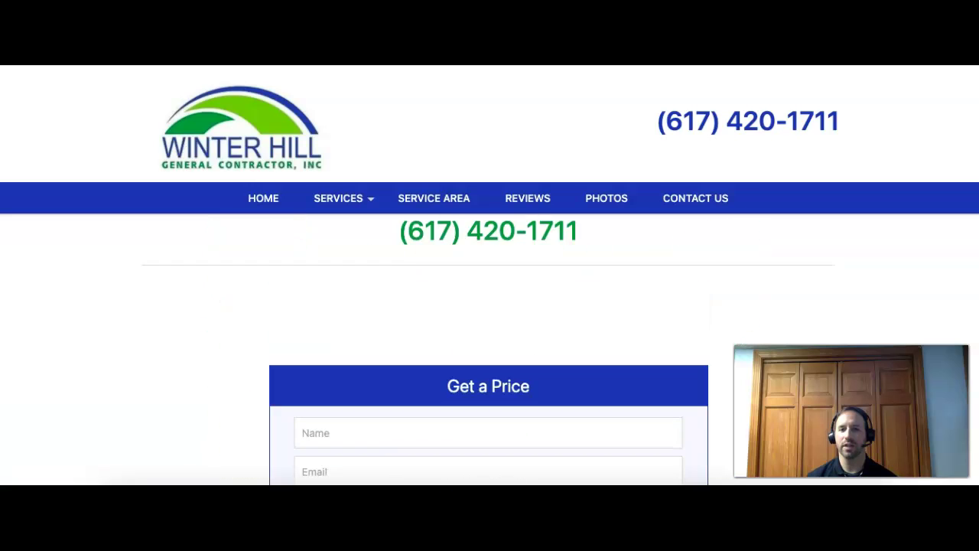
scroll(490, 349, up, 3)
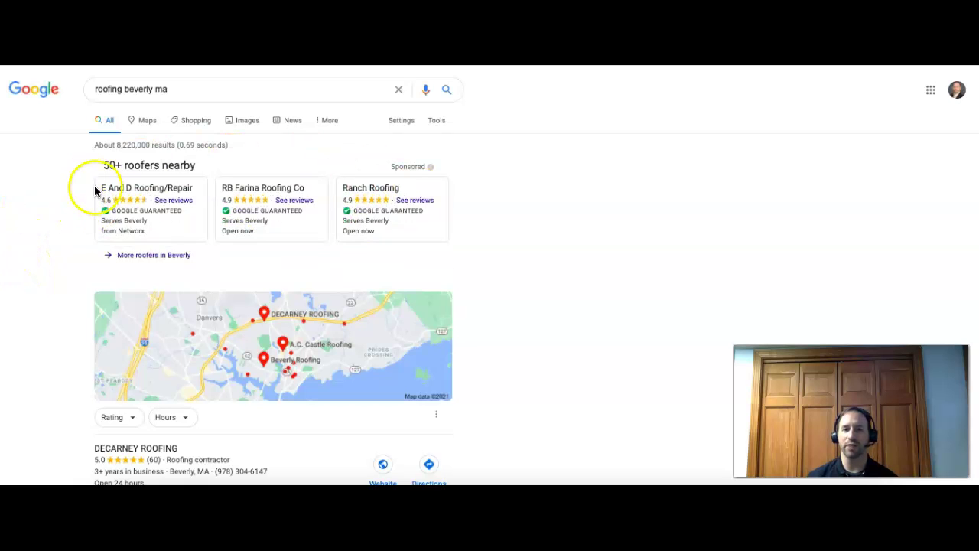
mouse_move(441, 223)
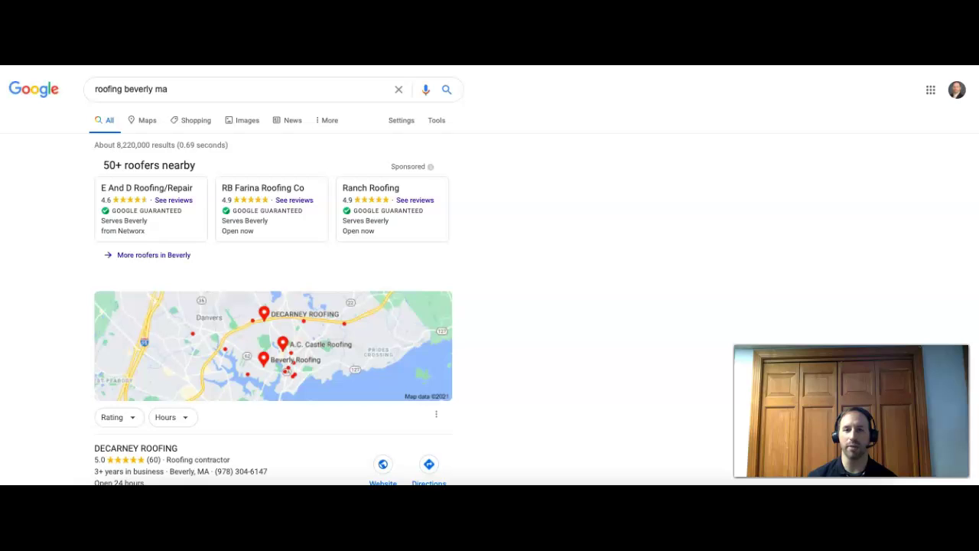
scroll(273, 306, down, 3)
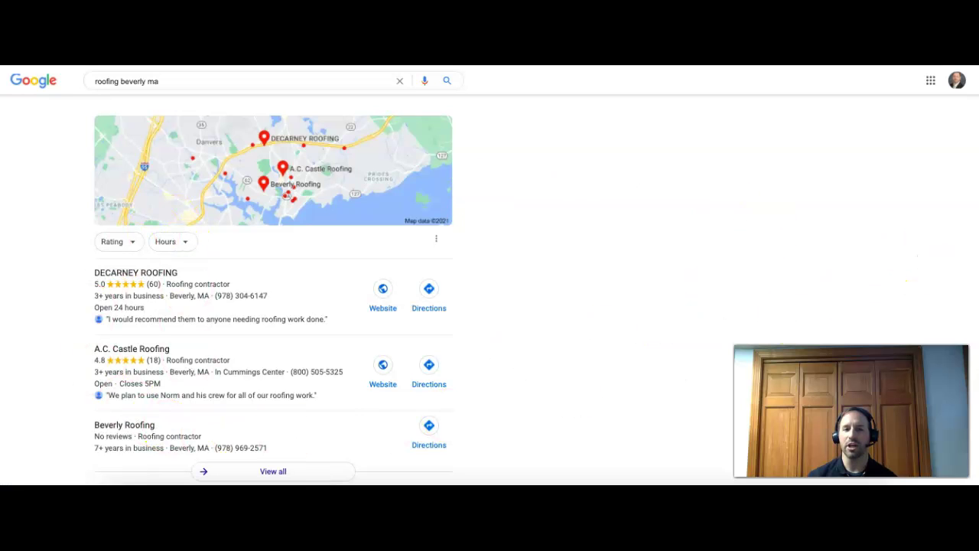
scroll(273, 306, down, 1)
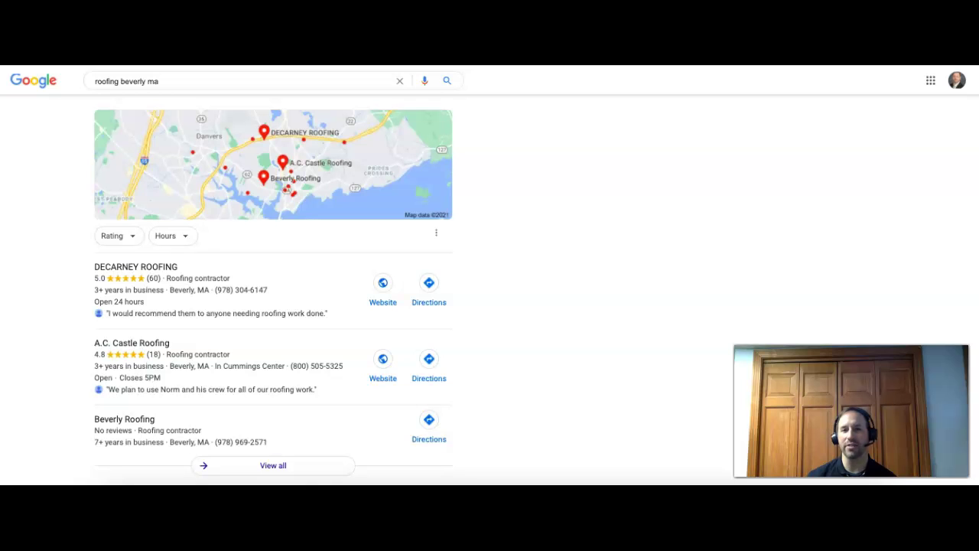
- Scroll past the organic results and ads, then return to Ahrefs' winterhillgeneralcontractor.com overview
scroll(273, 288, down, 5)
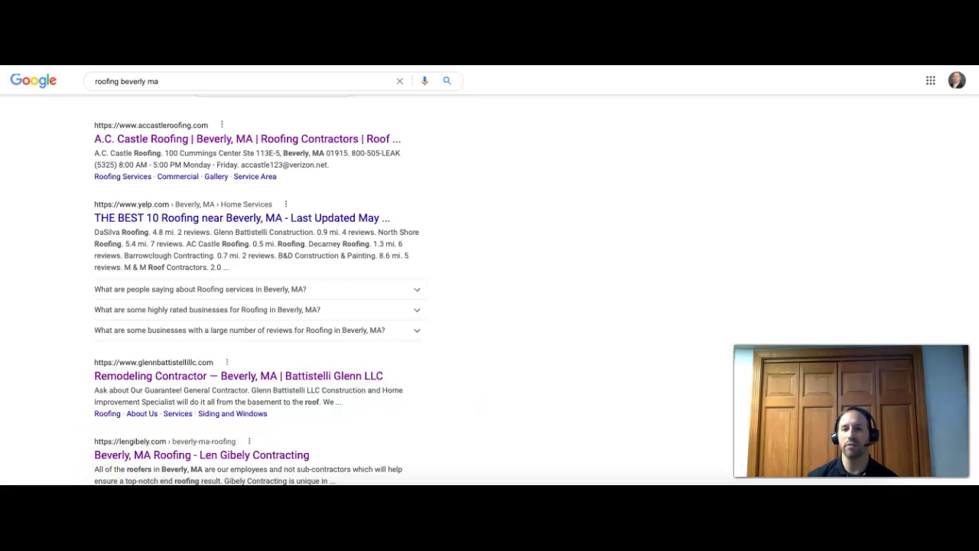
scroll(257, 291, down, 1)
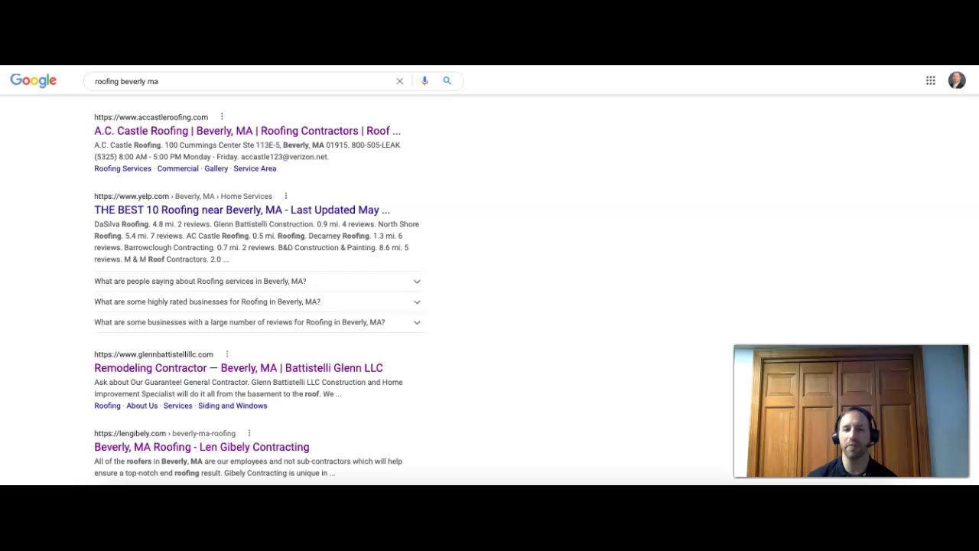
scroll(256, 290, down, 7)
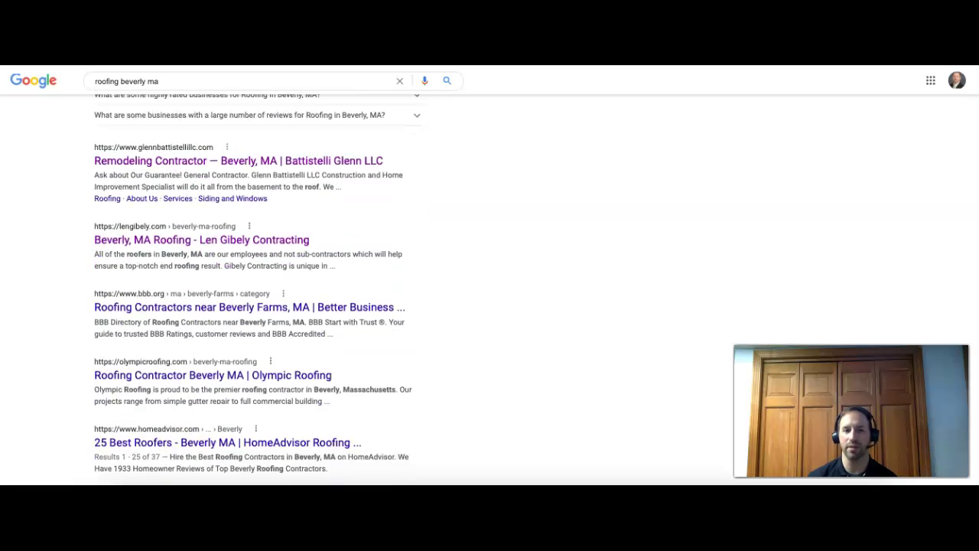
scroll(257, 291, down, 3)
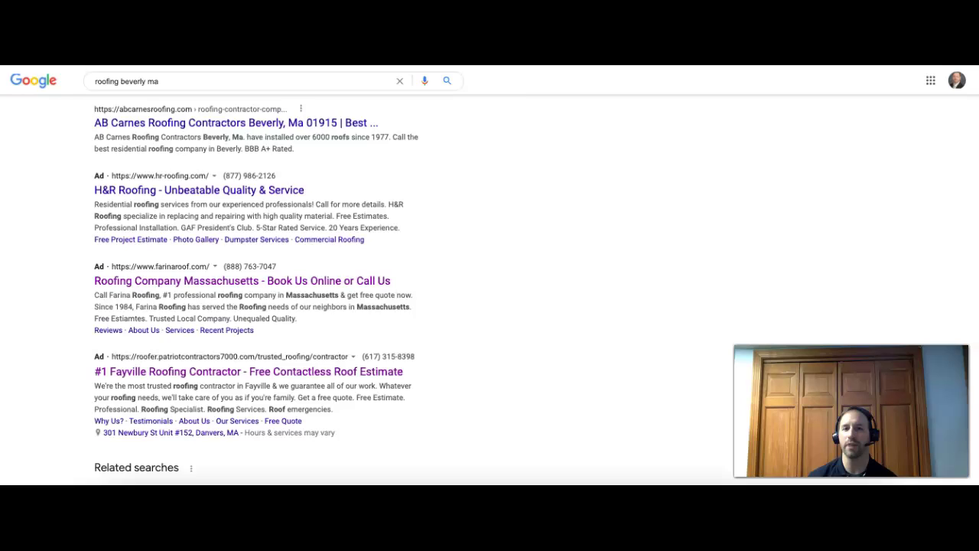
click(428, 53)
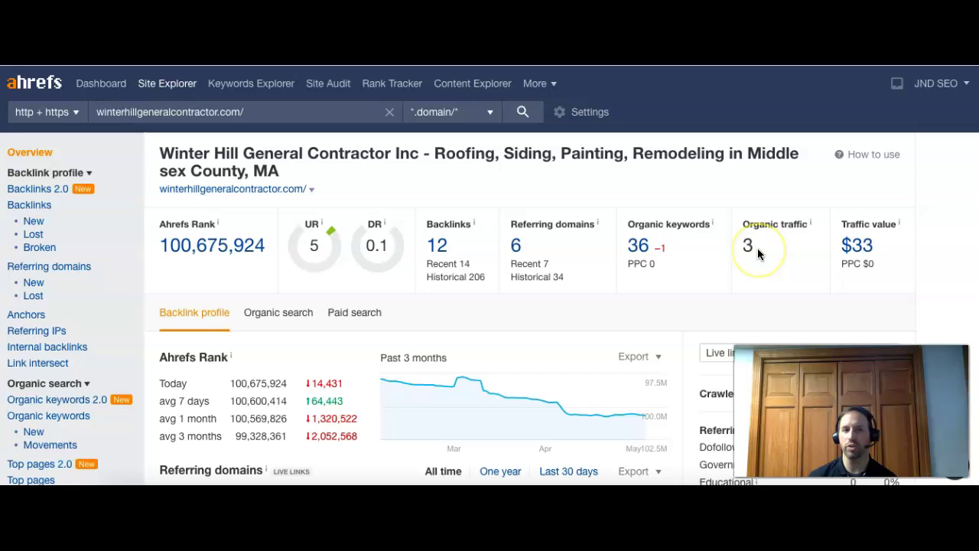
- Open the 36 organic keywords report for winterhillgeneralcontractor.com from its Site Explorer overview
click(649, 249)
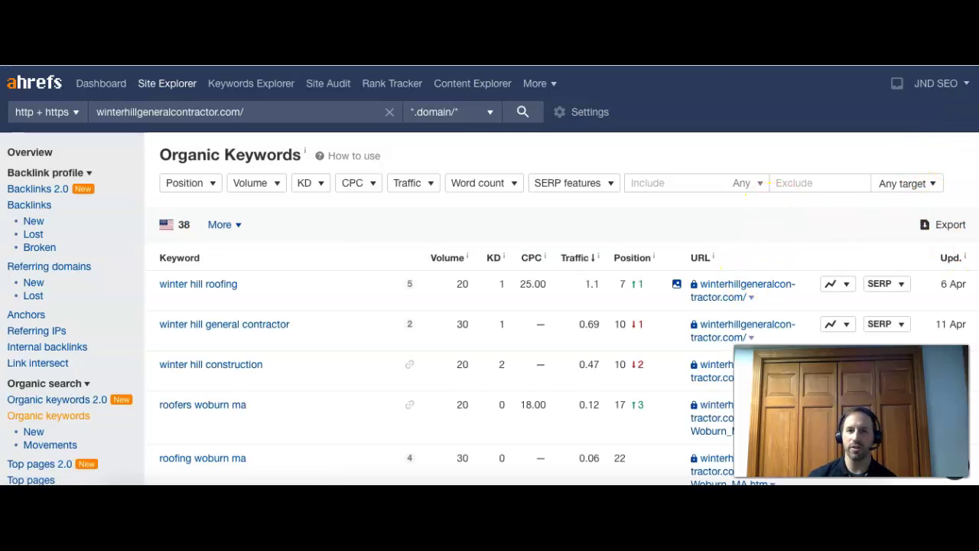
scroll(489, 276, down, 3)
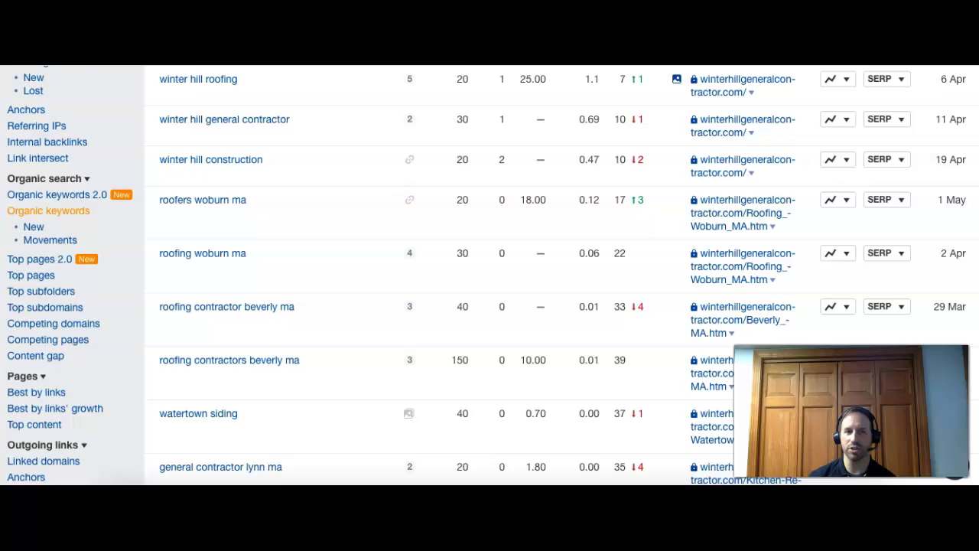
scroll(490, 276, up, 1)
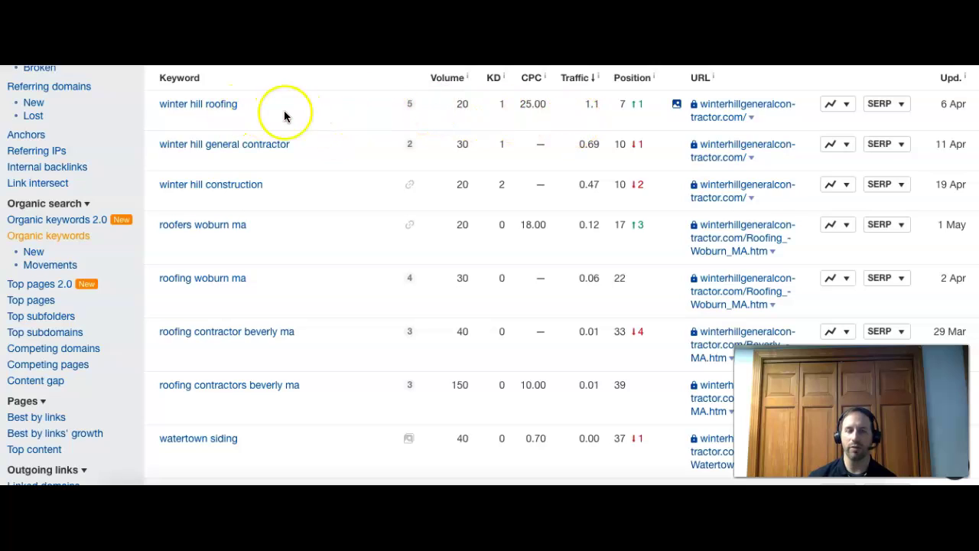
click(460, 102)
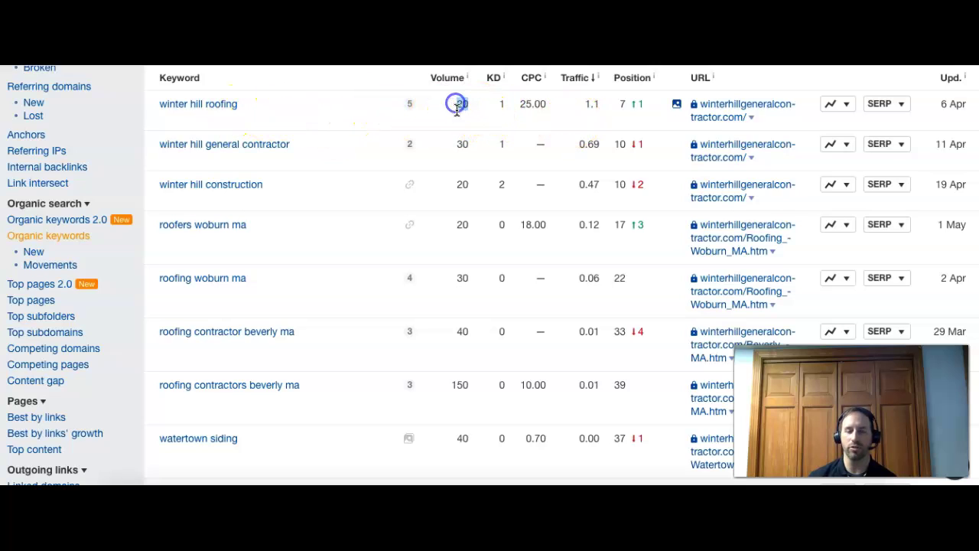
click(624, 102)
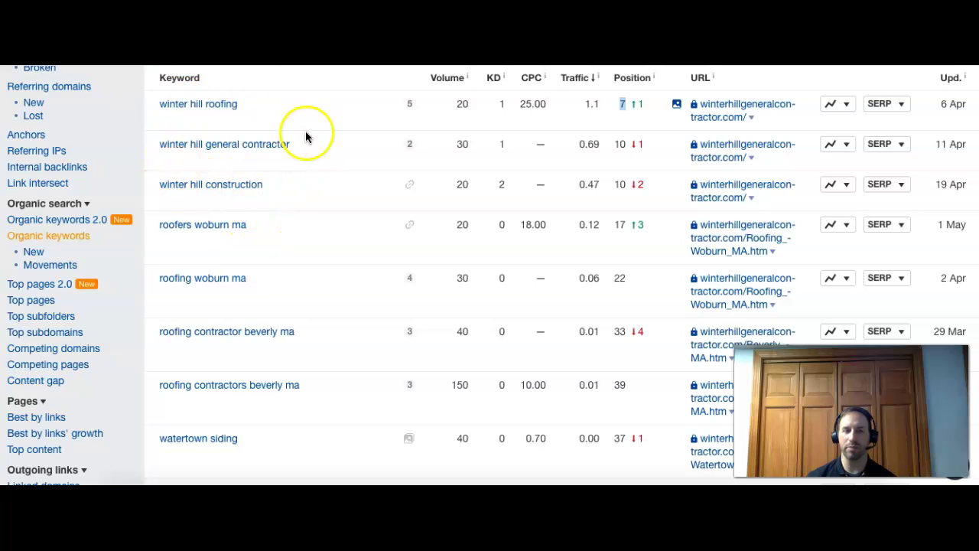
- Point out roofers woburn ma at position 17 with 18.00 CPC, then bring up accastleroofing.com
drag(254, 232, 192, 230)
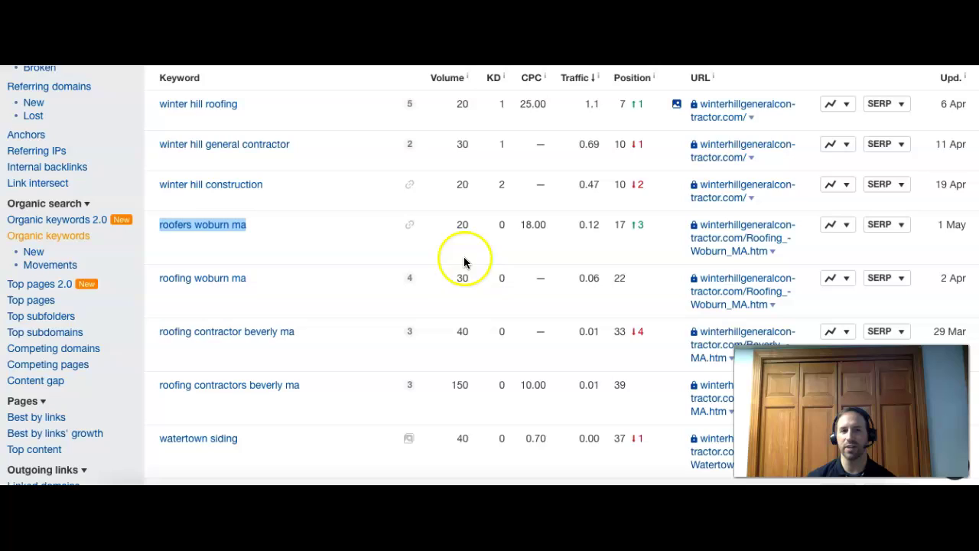
click(624, 222)
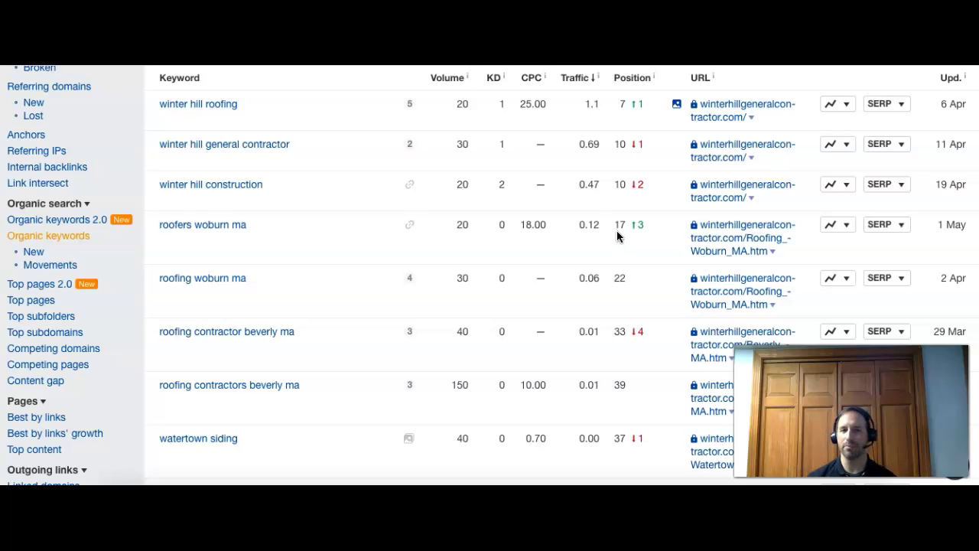
click(536, 259)
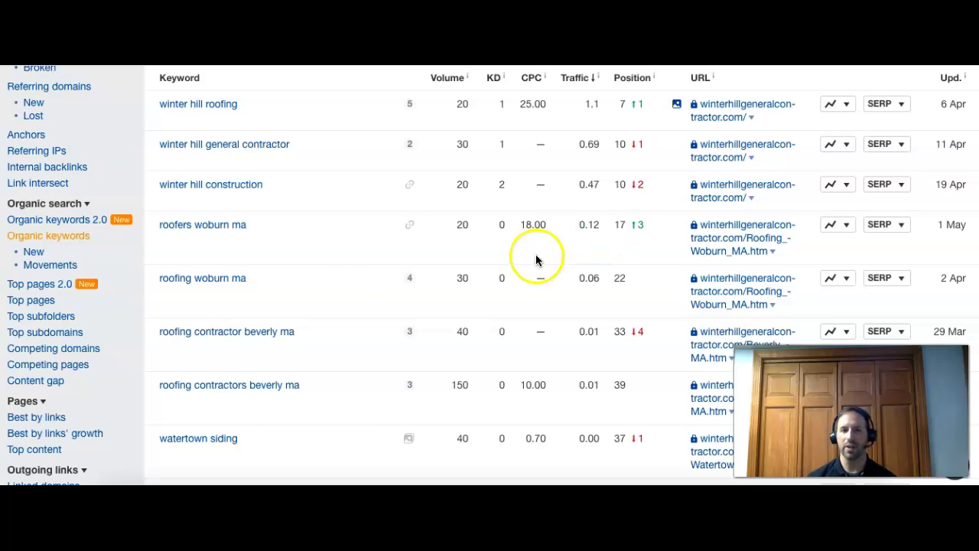
click(278, 259)
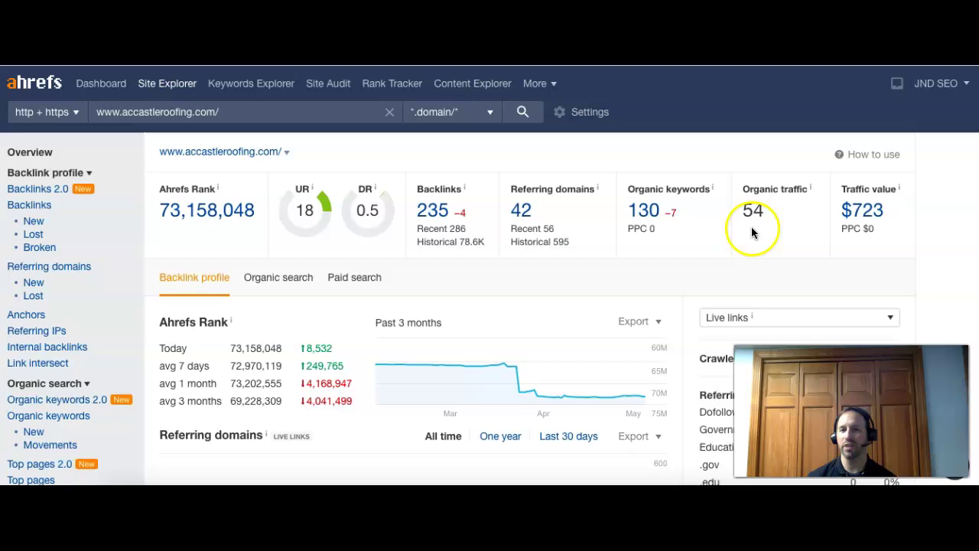
- Open accastleroofing.com's 130 organic keywords report, which lists 137 US keywords
click(659, 218)
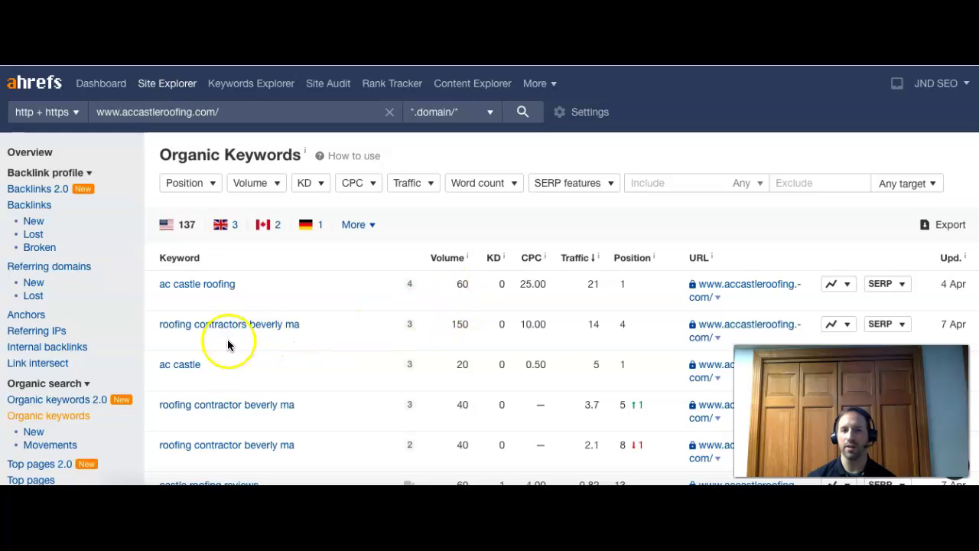
drag(308, 329, 145, 323)
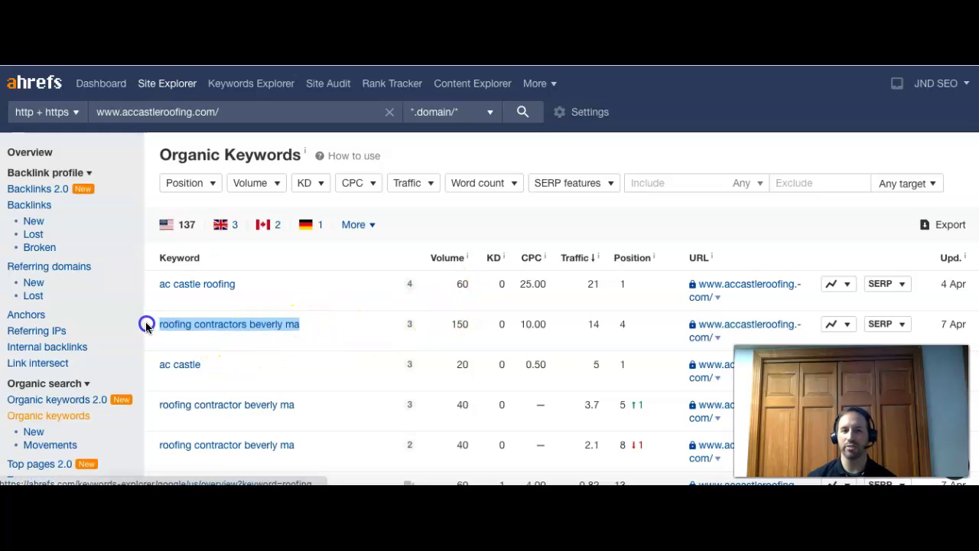
click(460, 324)
drag(461, 323, 448, 329)
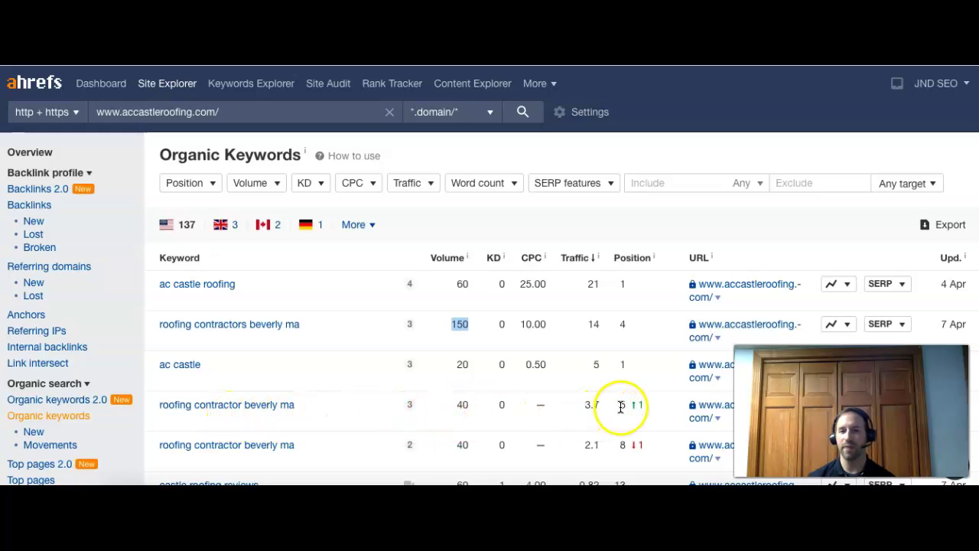
- Filter A.C. Castle Roofing's keywords to include 'beverly' and scroll the 27 matching results
click(668, 187)
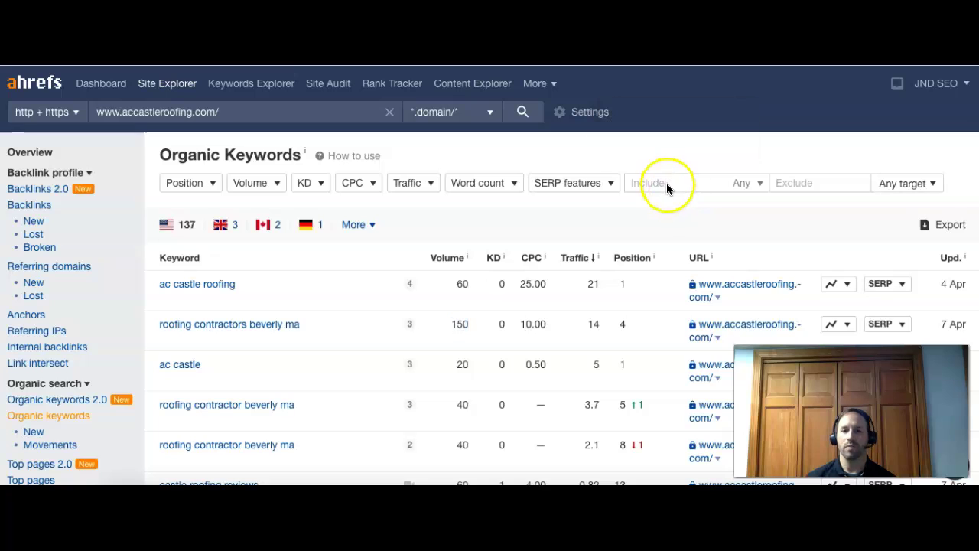
right_click(658, 183)
click(677, 289)
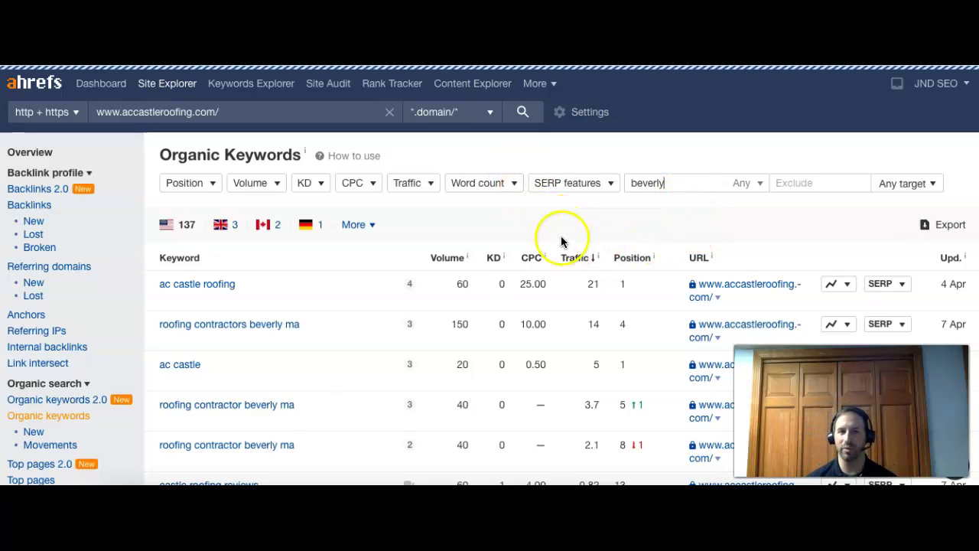
key(Return)
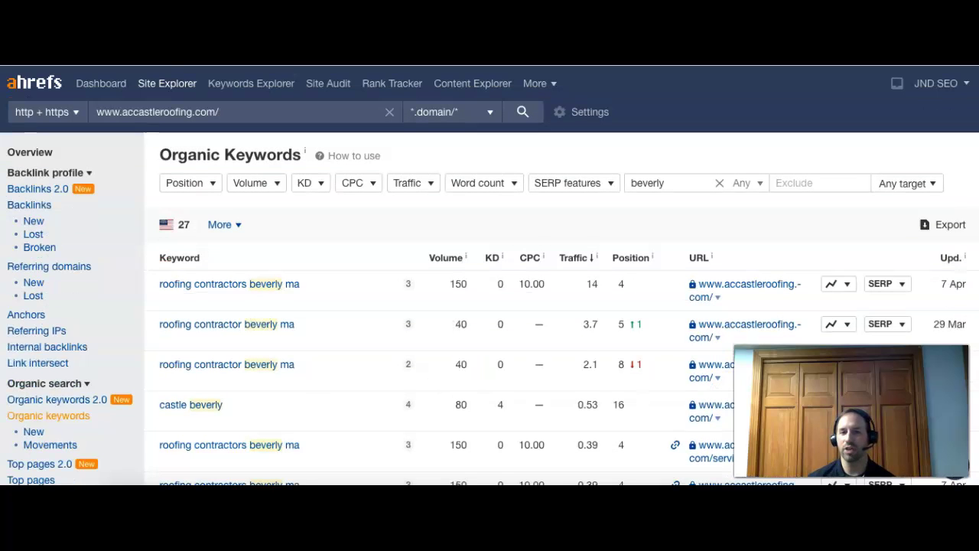
scroll(943, 255, down, 3)
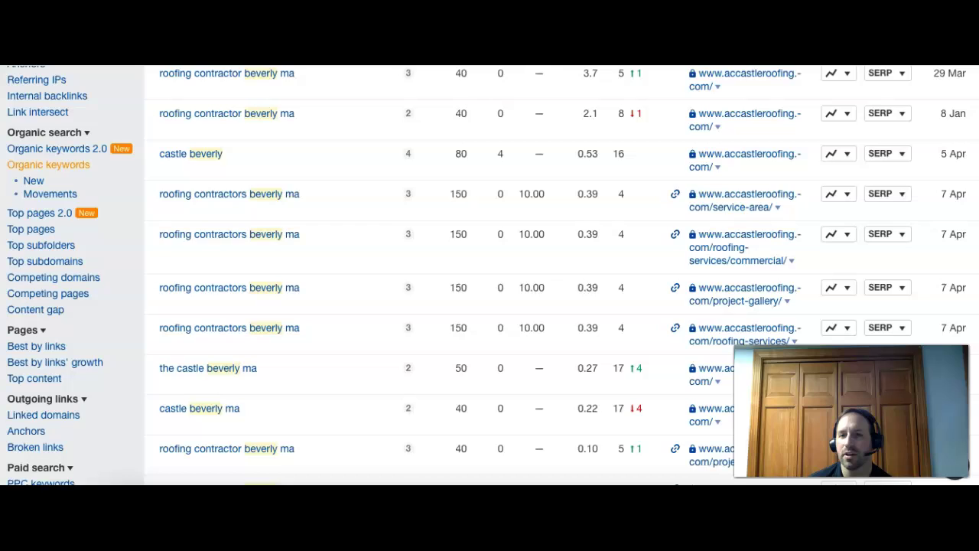
scroll(490, 274, down, 4)
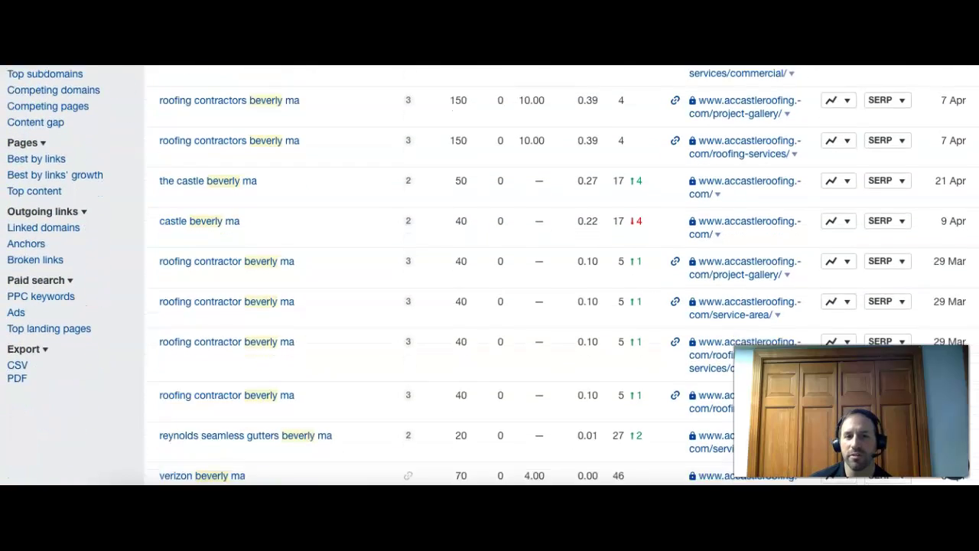
scroll(489, 274, down, 1)
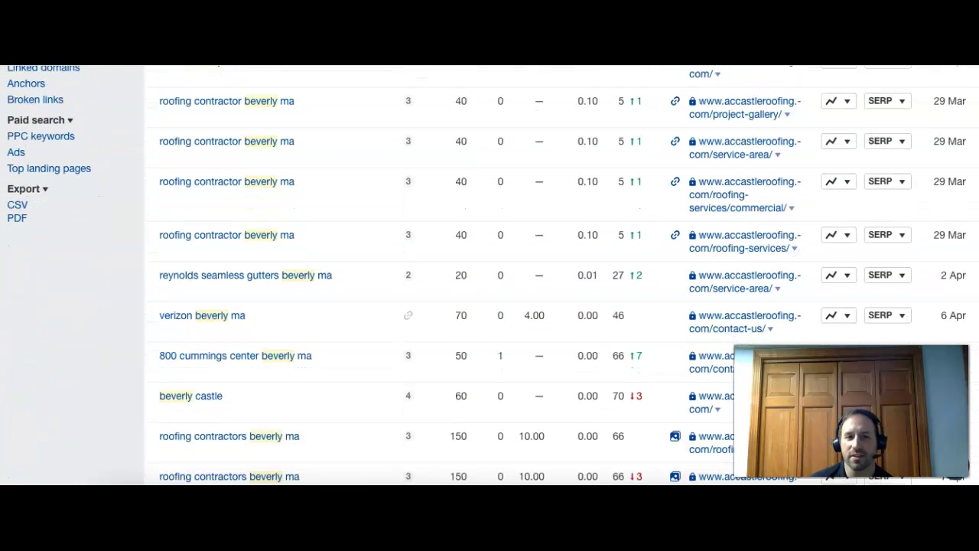
scroll(489, 274, up, 10)
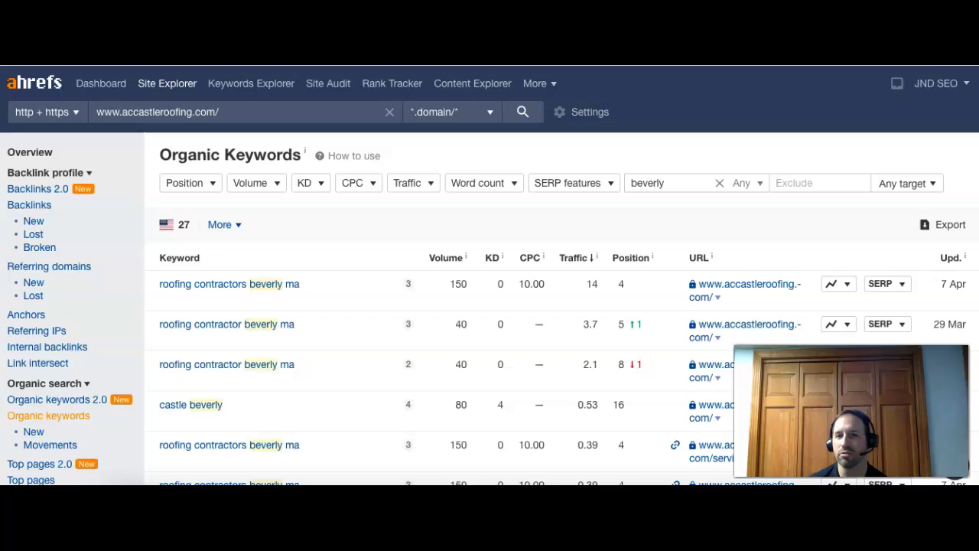
- Bring up the JustNotepad note reading 'Let's set up a strategy session' with contact details
click(803, 66)
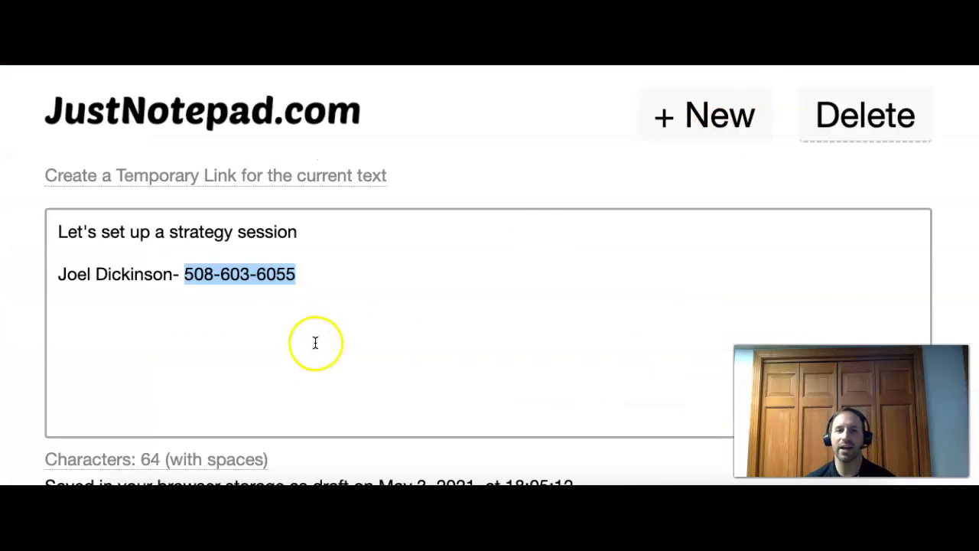